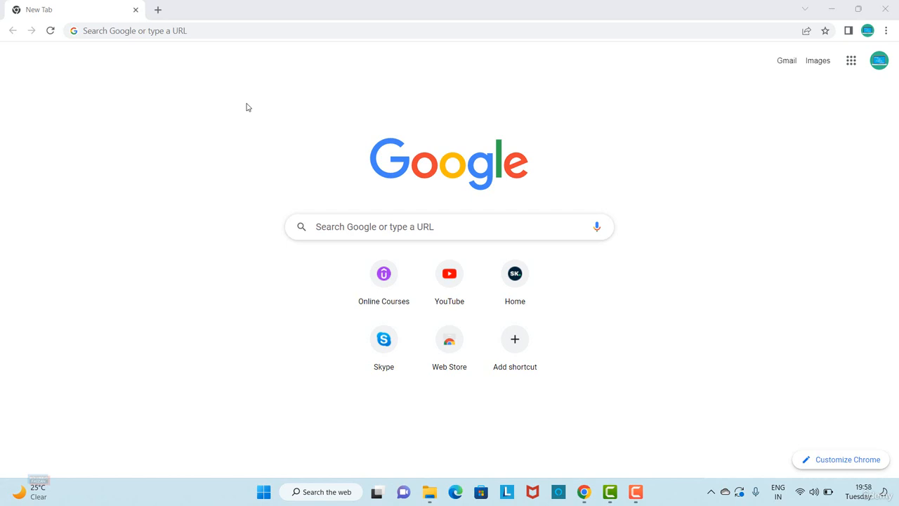
- Search Google for xampp and open the Apache Friends XAMPP site
{"action": "left_click", "coordinate": [338, 227]}
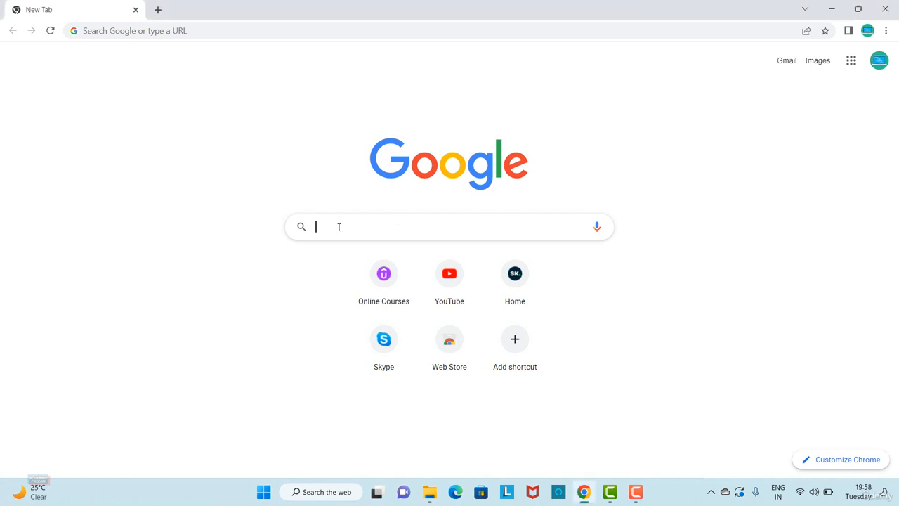
{"action": "type", "text": "xam"}
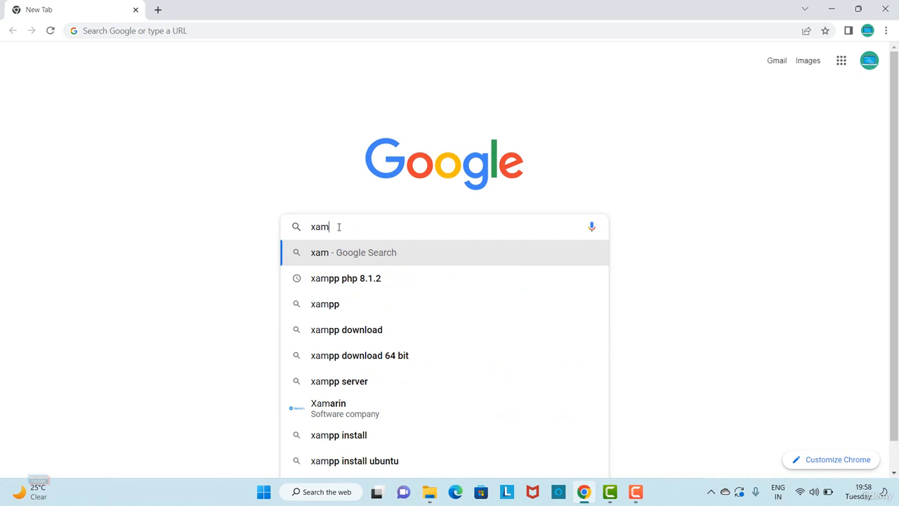
{"action": "key", "text": "Down"}
{"action": "key", "text": "Down"}
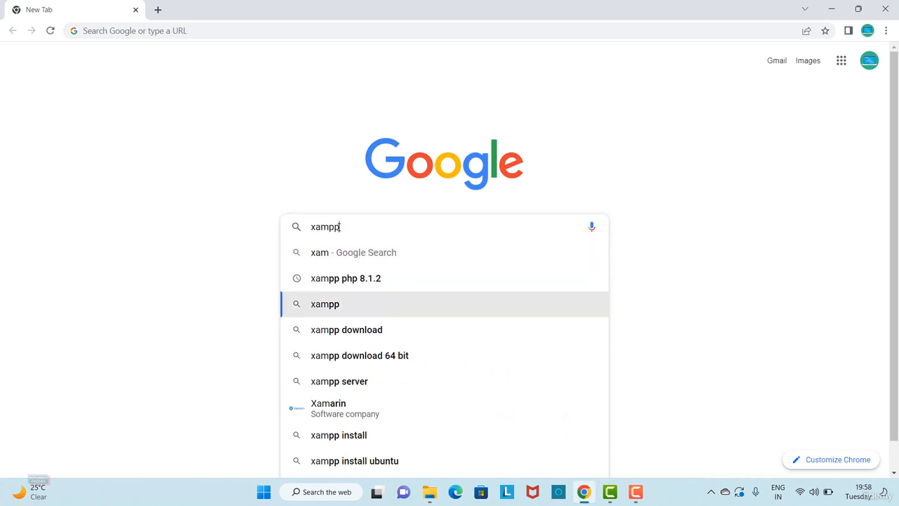
{"action": "key", "text": "Return"}
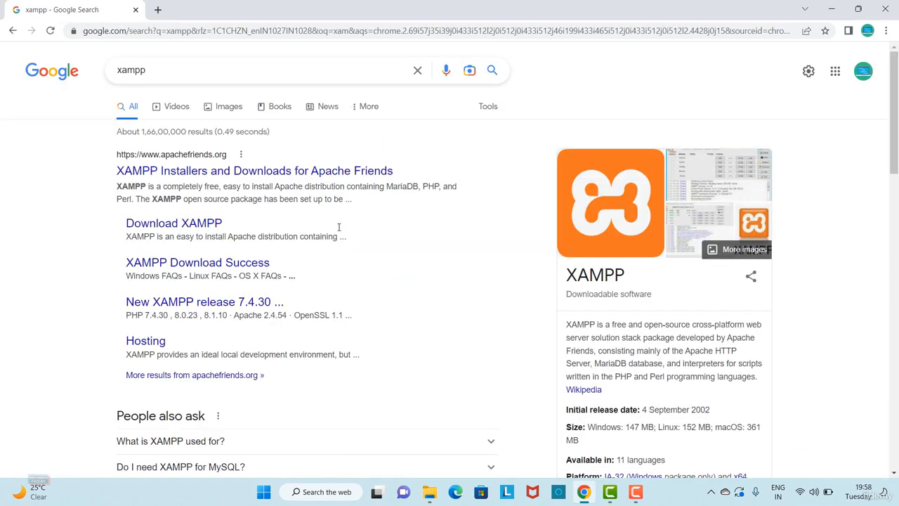
{"action": "left_click", "coordinate": [239, 170]}
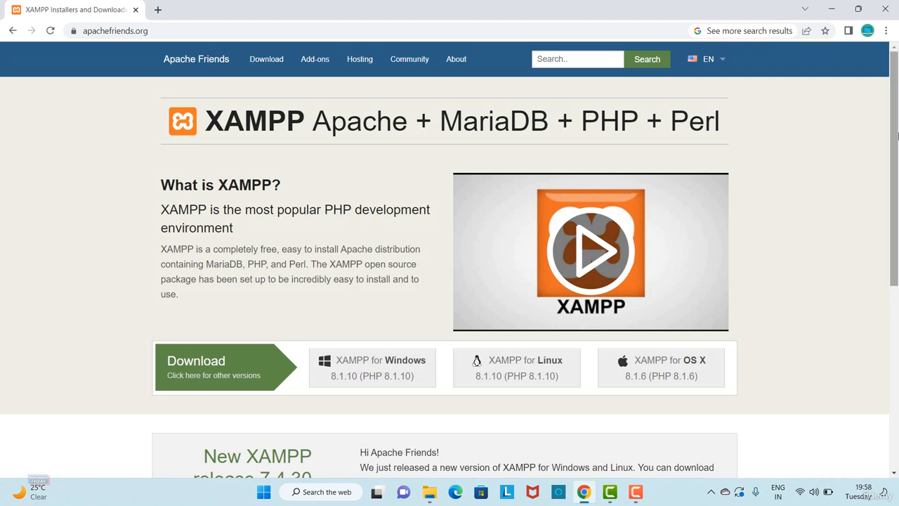
- Download XAMPP for Windows version 8.1.10 from the Apache Friends home page
{"action": "left_click_drag", "start_coordinate": [897, 134], "coordinate": [898, 166]}
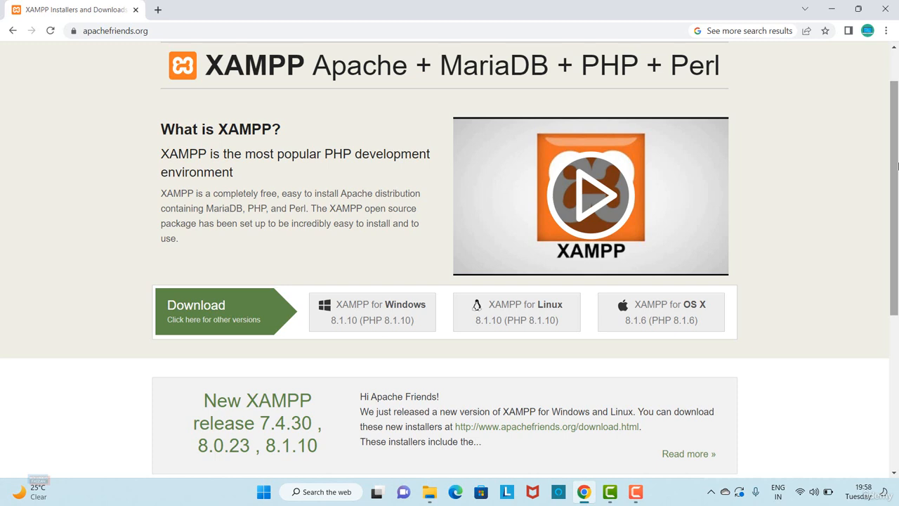
{"action": "left_click_drag", "start_coordinate": [898, 165], "coordinate": [898, 175]}
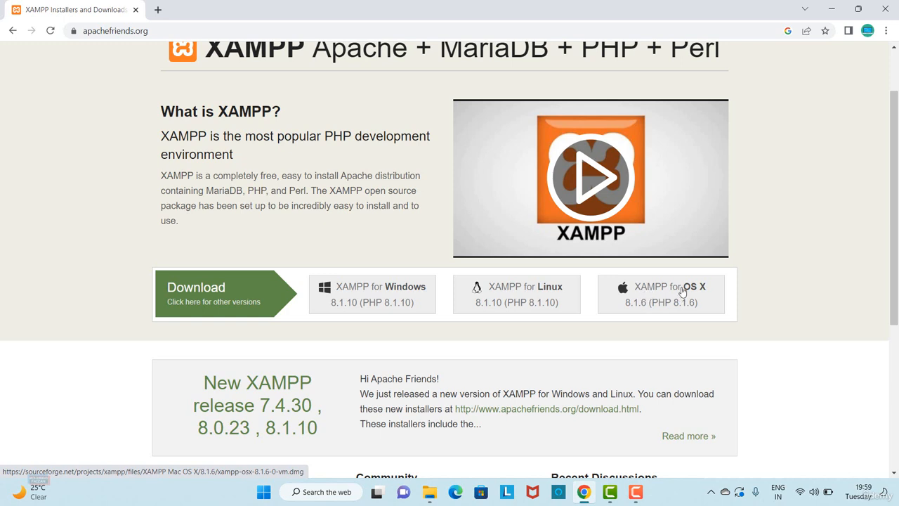
{"action": "left_click", "coordinate": [372, 293]}
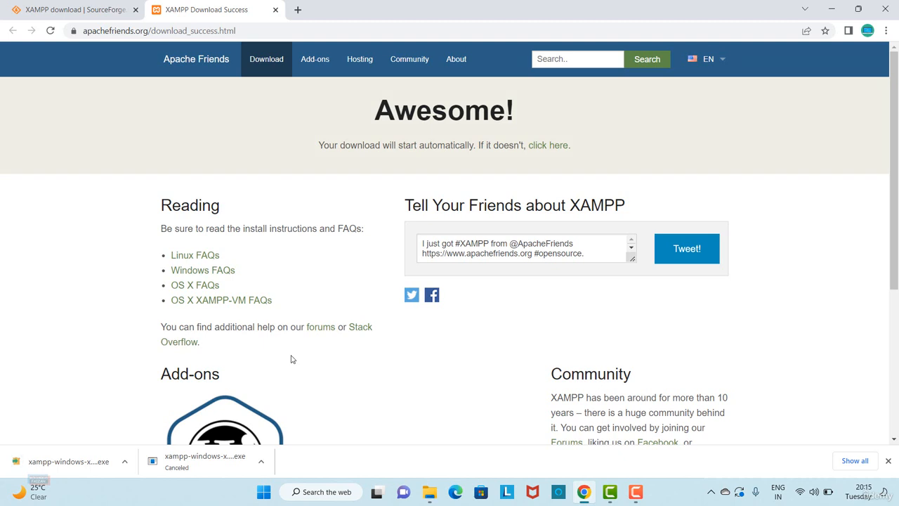
- Show the finished XAMPP installer download in its folder and copy the file
{"action": "left_click", "coordinate": [124, 462]}
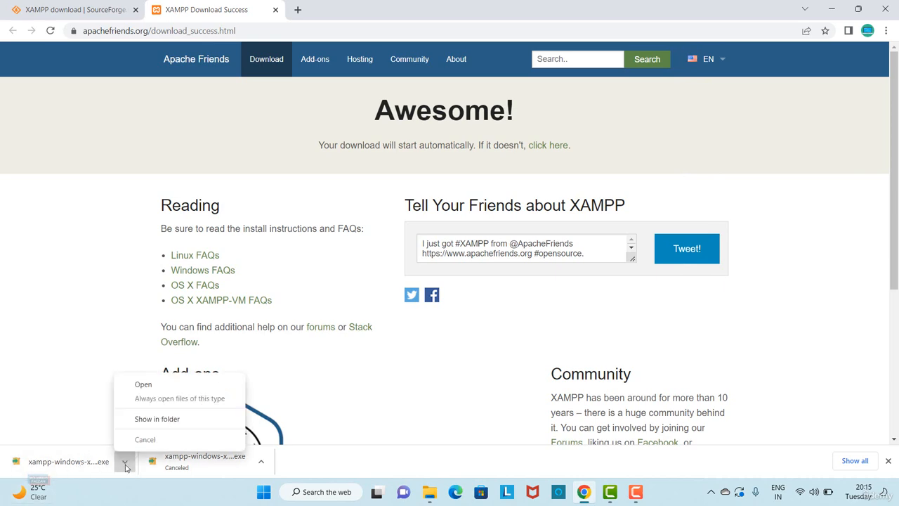
{"action": "left_click", "coordinate": [147, 420]}
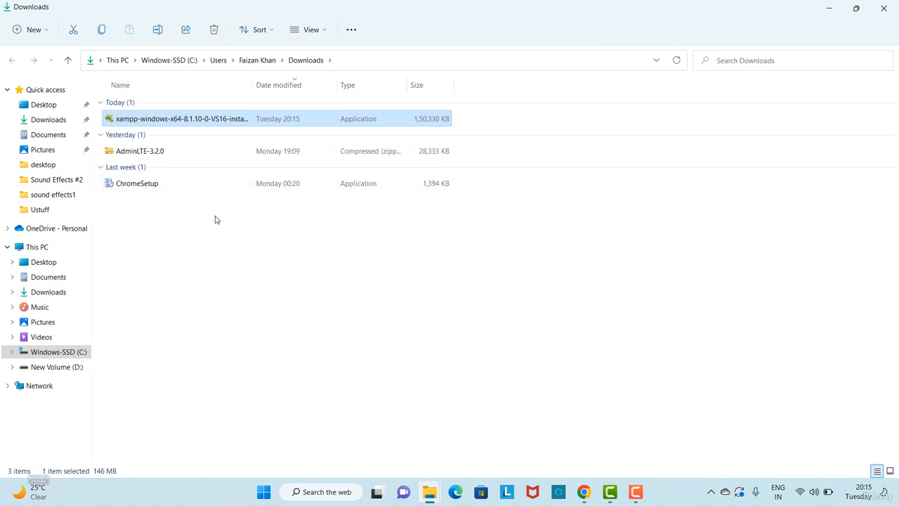
{"action": "right_click", "coordinate": [192, 123]}
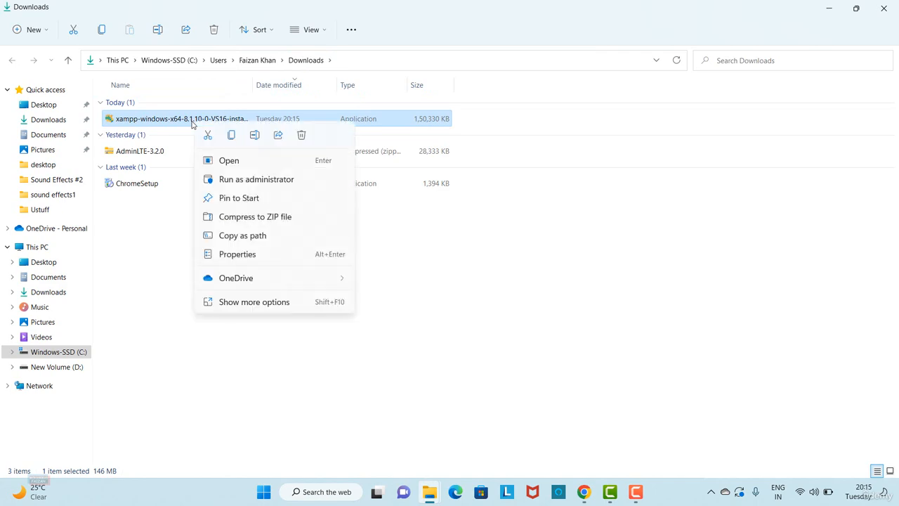
{"action": "left_click", "coordinate": [232, 135]}
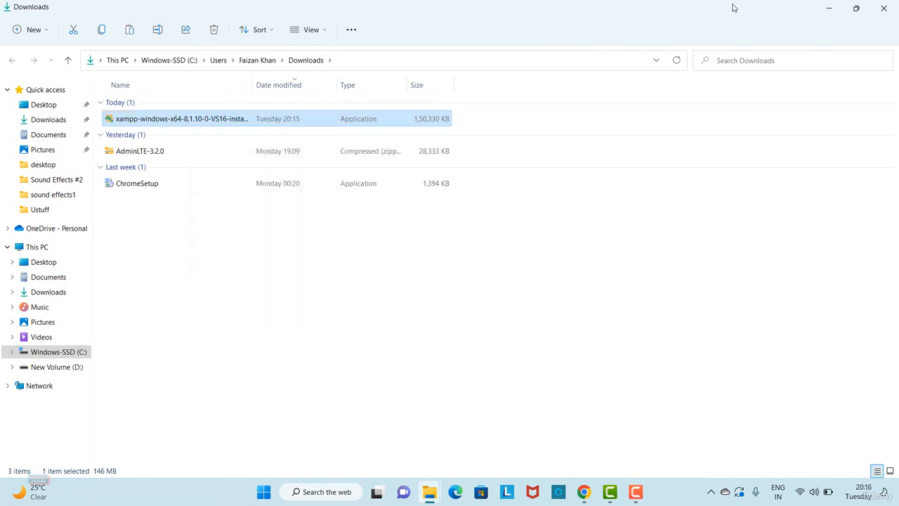
- Paste the XAMPP installer onto the desktop and place it between the two AdminLTE items
{"action": "left_click", "coordinate": [829, 8]}
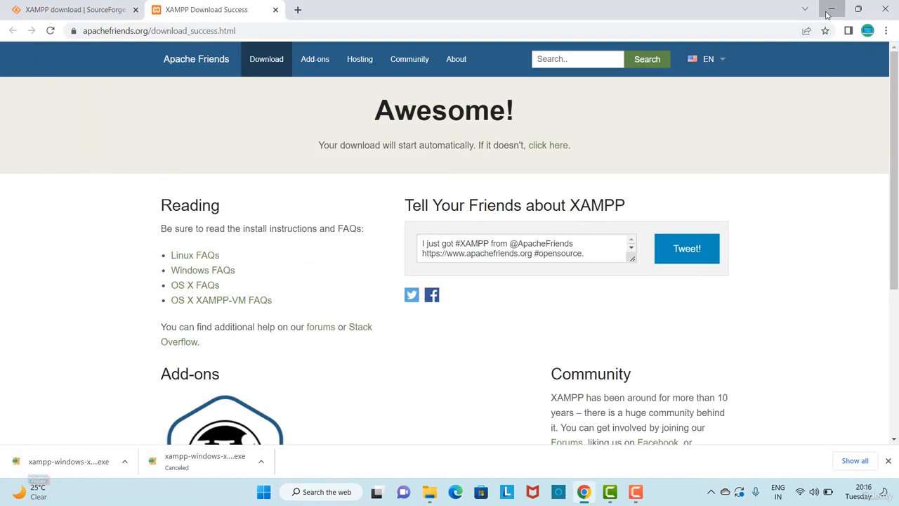
{"action": "left_click", "coordinate": [829, 9]}
{"action": "right_click", "coordinate": [267, 163]}
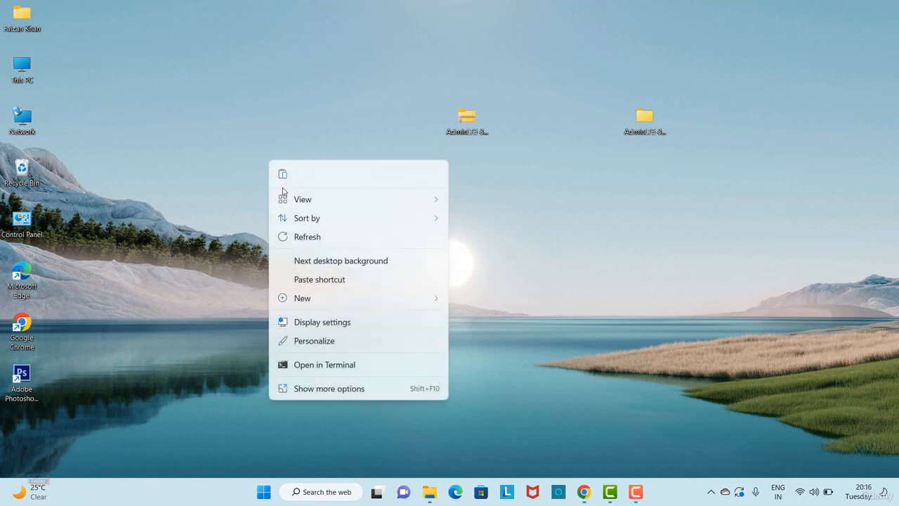
{"action": "left_click", "coordinate": [307, 390]}
{"action": "left_click", "coordinate": [332, 294]}
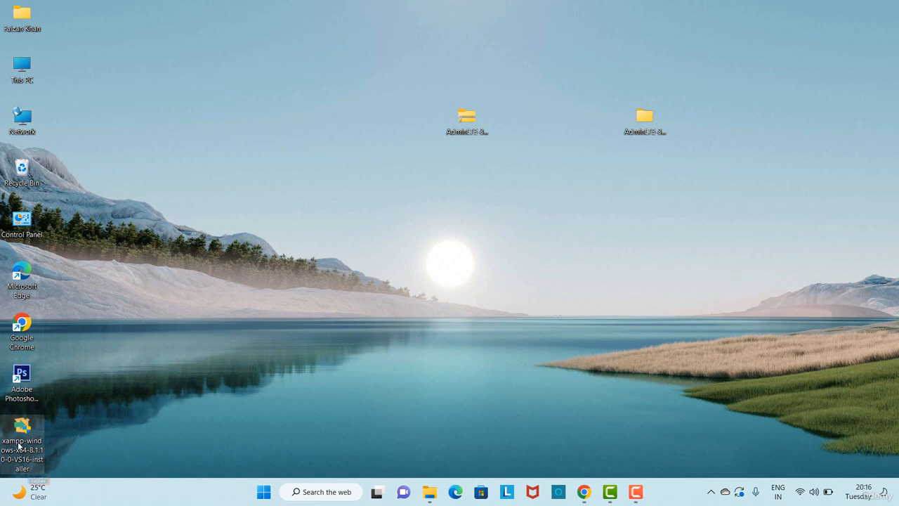
{"action": "left_click_drag", "start_coordinate": [31, 433], "coordinate": [564, 135]}
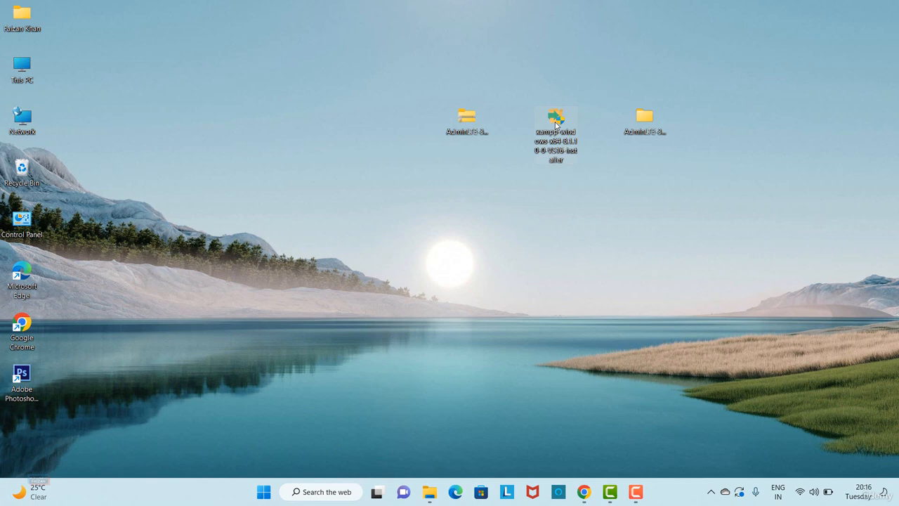
- Launch the XAMPP installer from the desktop and continue past the antivirus and User Account Control notices
{"action": "double_click", "coordinate": [556, 126]}
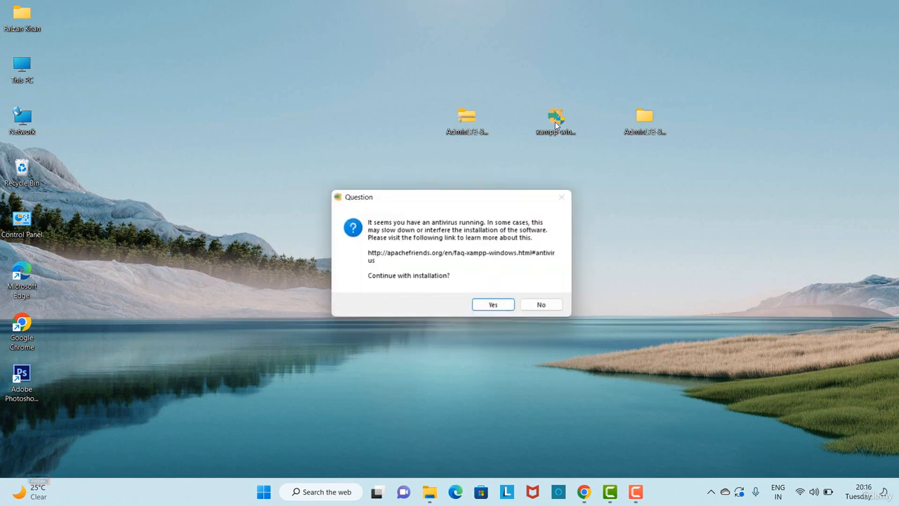
{"action": "left_click", "coordinate": [492, 304]}
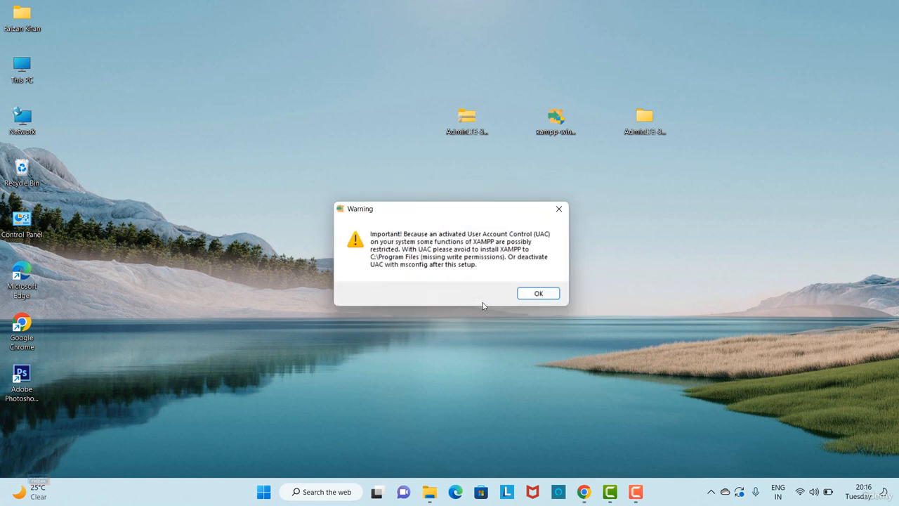
{"action": "left_click", "coordinate": [538, 294]}
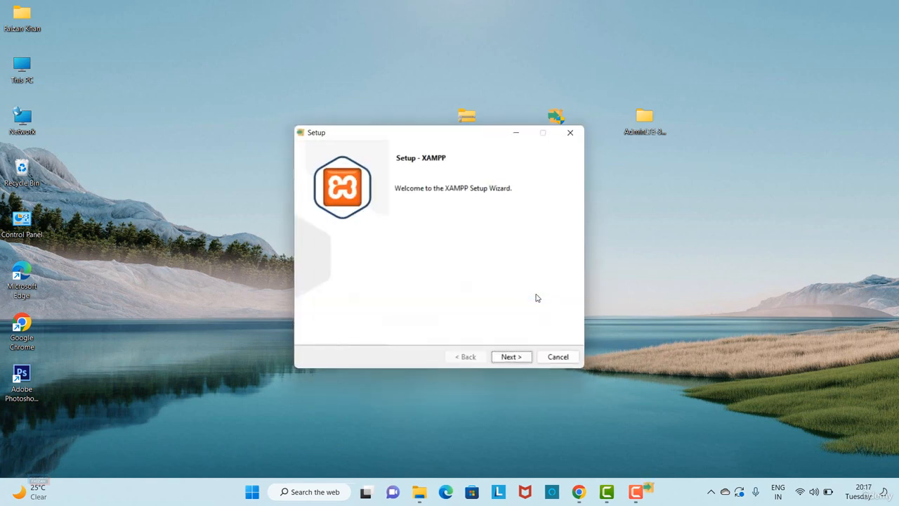
- Go through the setup pages, keeping all default components, the C:\xampp installation folder and English as the language
{"action": "left_click", "coordinate": [512, 358]}
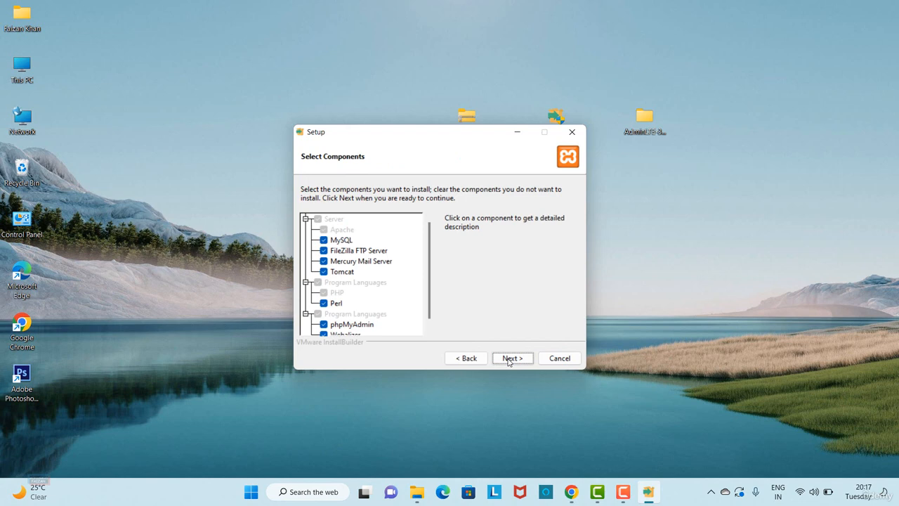
{"action": "left_click", "coordinate": [512, 358]}
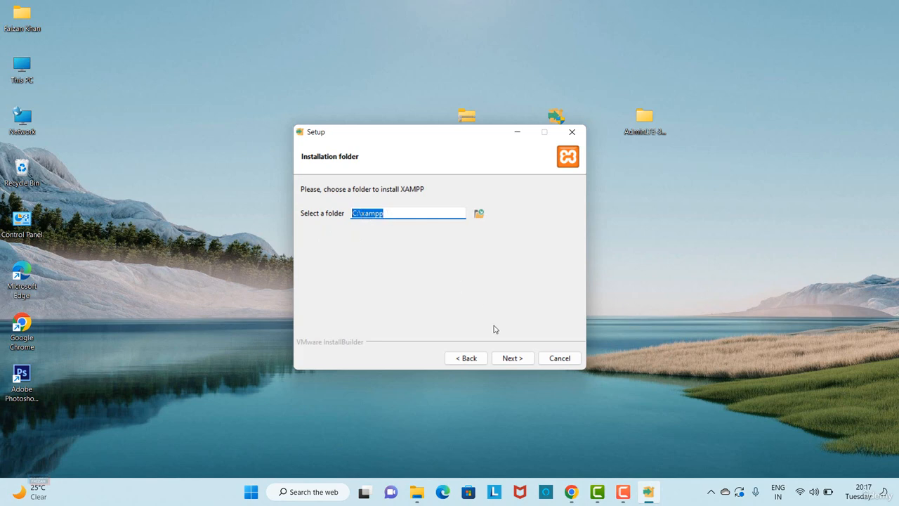
{"action": "left_click", "coordinate": [511, 359]}
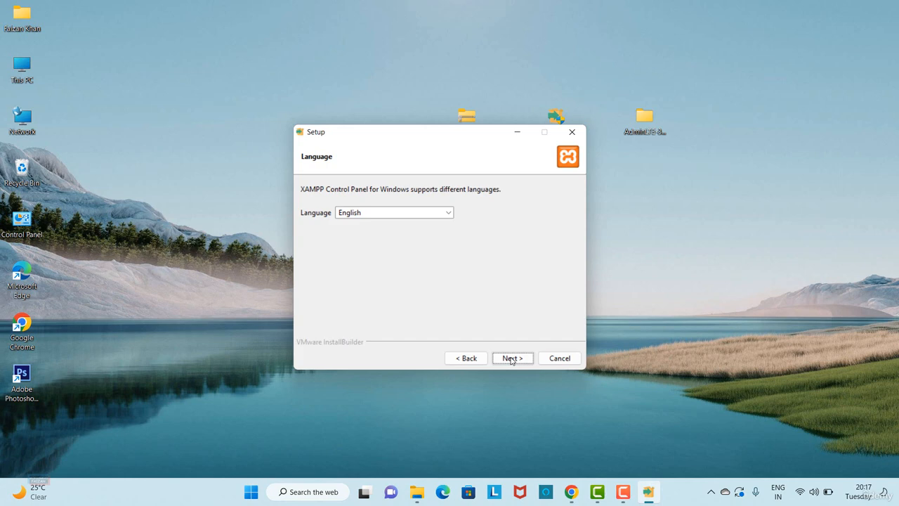
{"action": "left_click", "coordinate": [450, 217]}
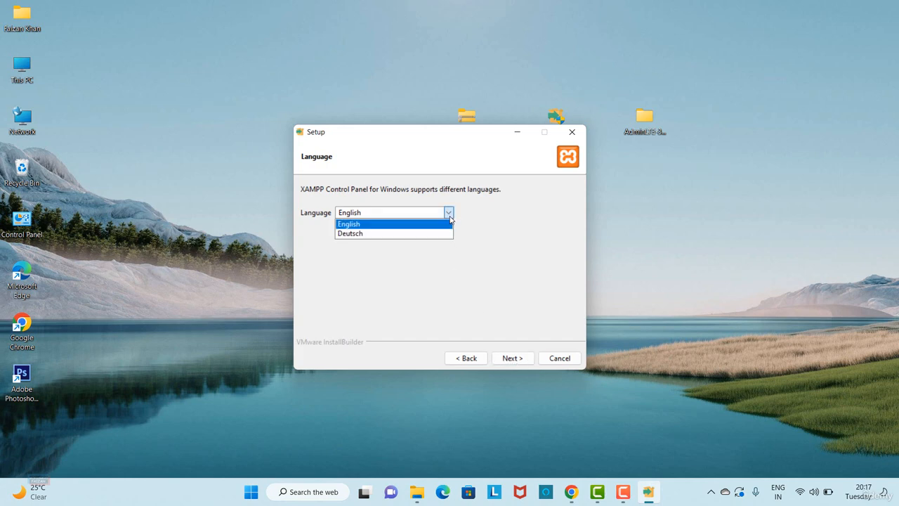
{"action": "left_click", "coordinate": [451, 220]}
{"action": "left_click", "coordinate": [507, 359]}
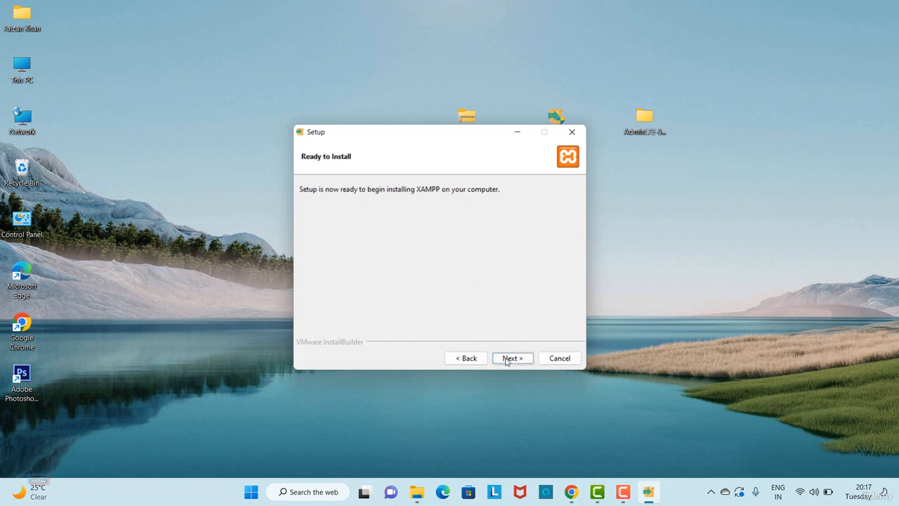
- Install XAMPP and finish the setup with the option to start the Control Panel enabled
{"action": "left_click", "coordinate": [506, 360]}
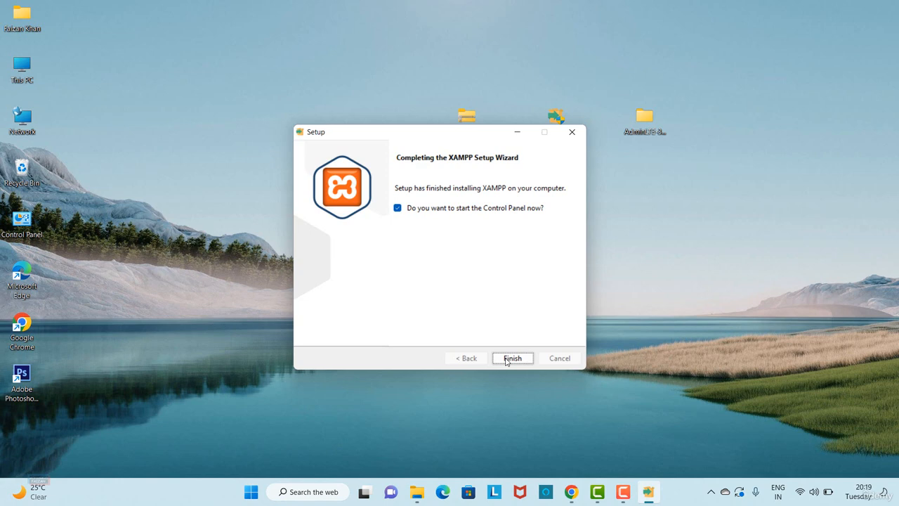
{"action": "left_click", "coordinate": [512, 359]}
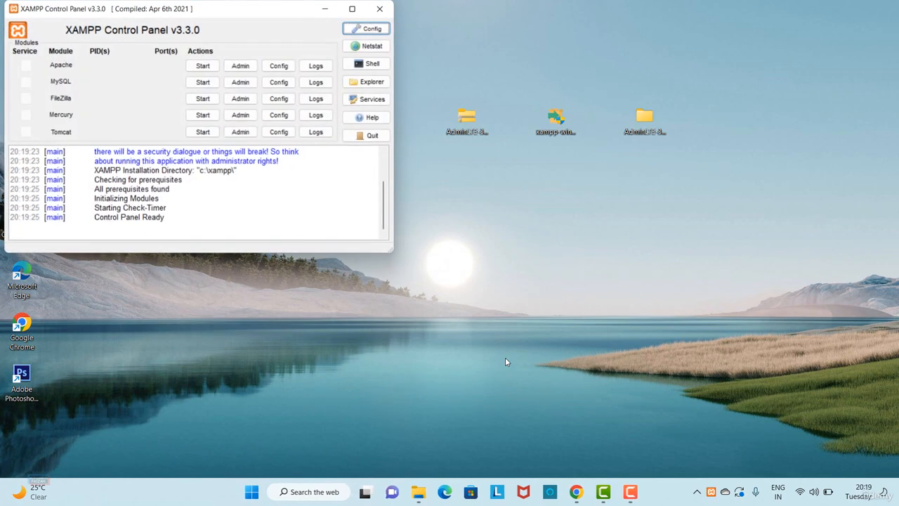
- Start the Apache and MySQL modules in the XAMPP Control Panel and close its window
{"action": "left_click_drag", "start_coordinate": [230, 17], "coordinate": [587, 74]}
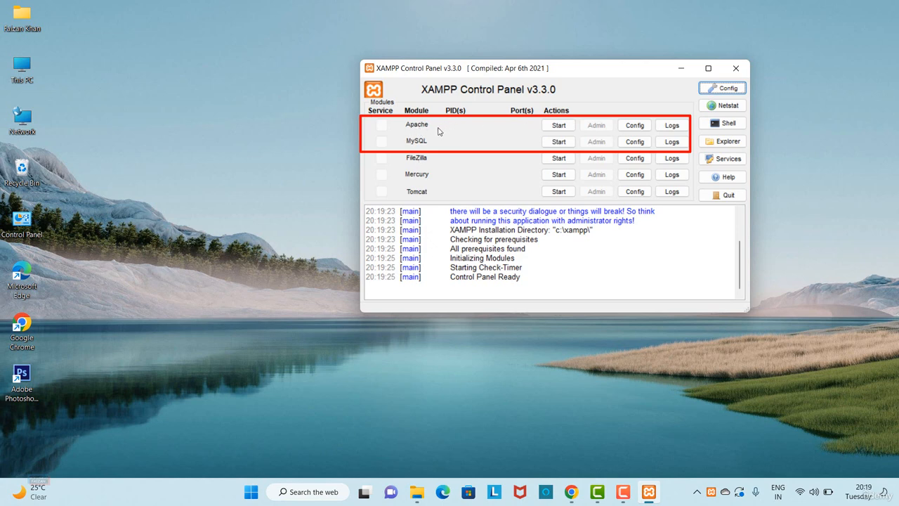
{"action": "left_click", "coordinate": [556, 126]}
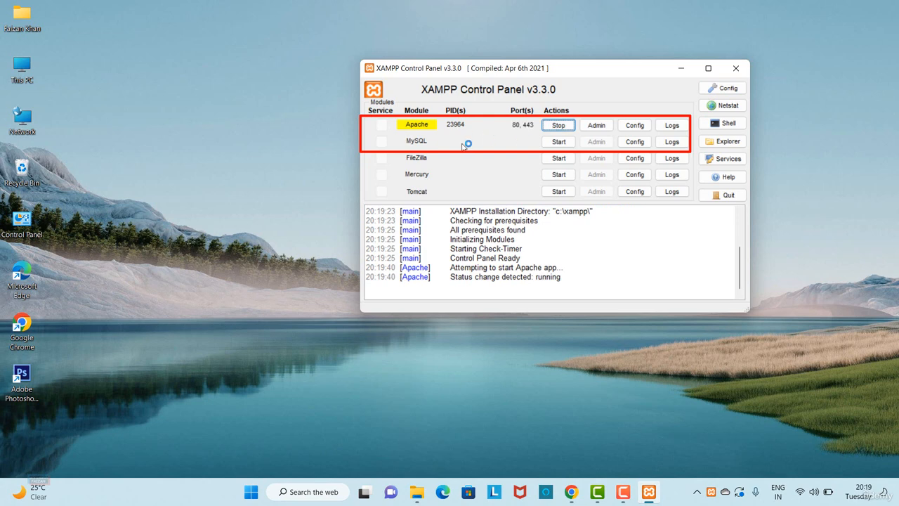
{"action": "left_click", "coordinate": [558, 143]}
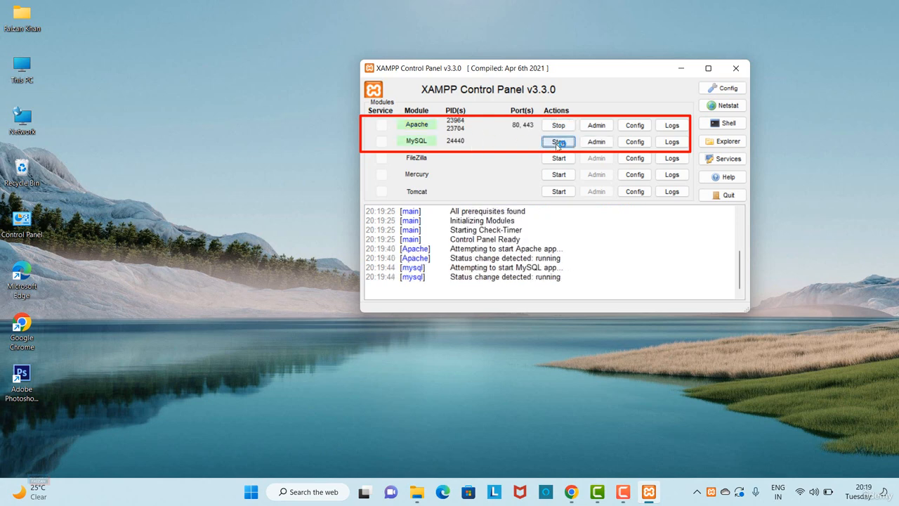
{"action": "left_click", "coordinate": [735, 70]}
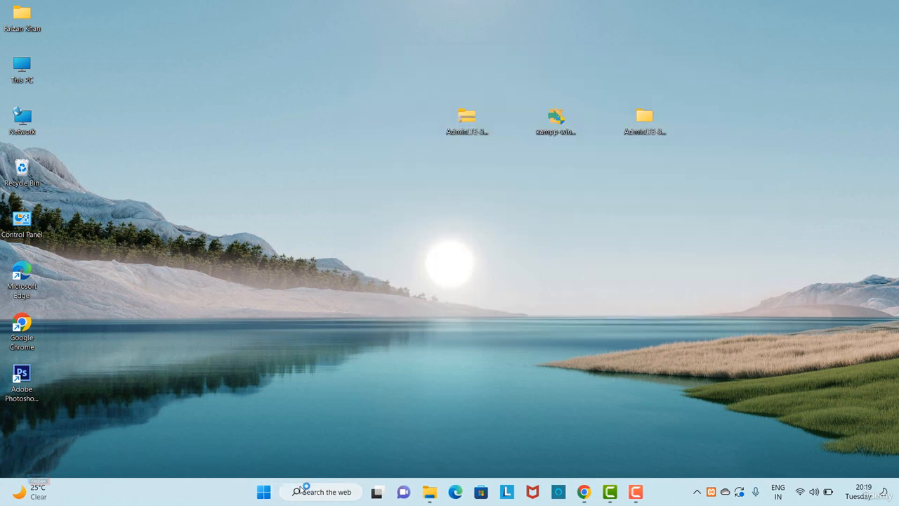
- Find the XAMPP Control Panel through the Windows search and reopen it
{"action": "left_click", "coordinate": [320, 493]}
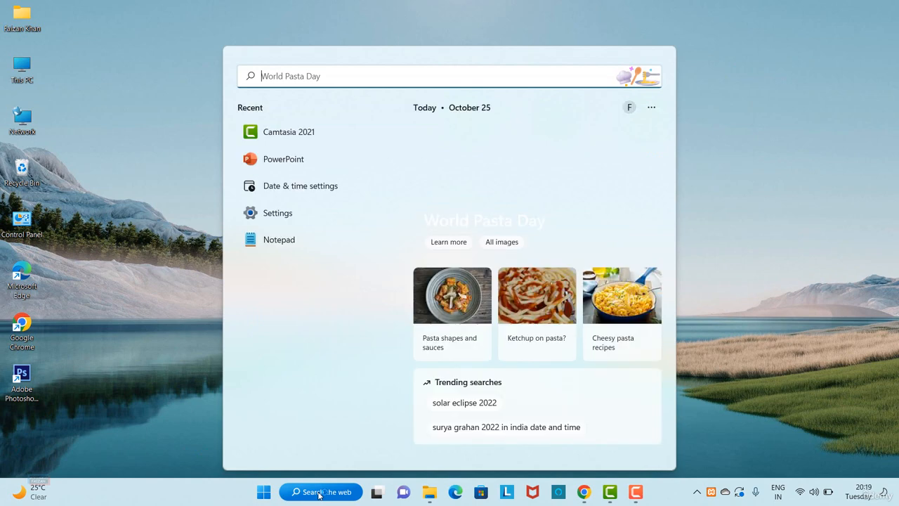
{"action": "type", "text": "xa"}
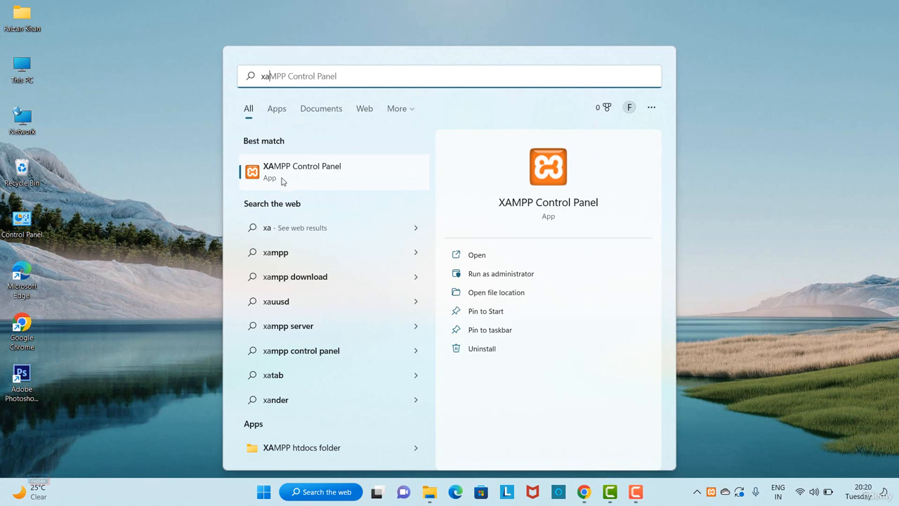
{"action": "left_click", "coordinate": [316, 180]}
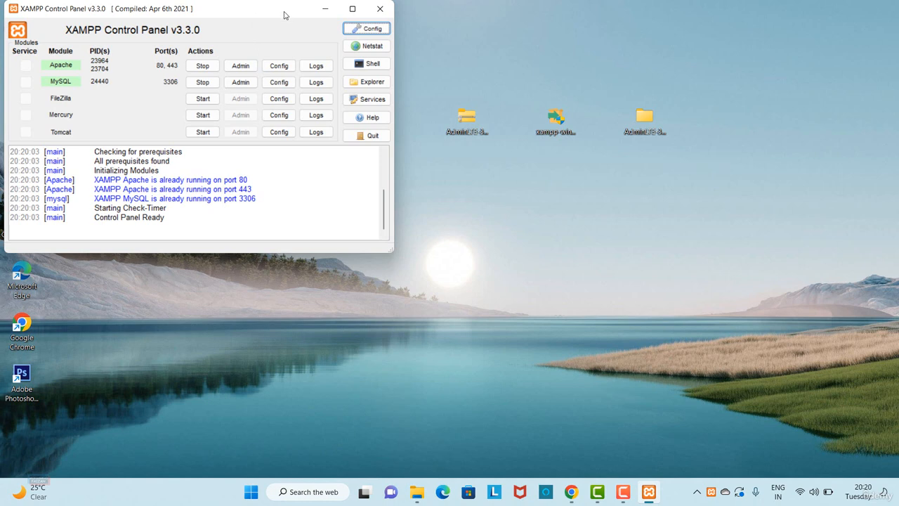
- Move the XAMPP Control Panel toward the middle of the desktop and stop the Apache and MySQL modules
{"action": "left_click_drag", "start_coordinate": [283, 15], "coordinate": [526, 37]}
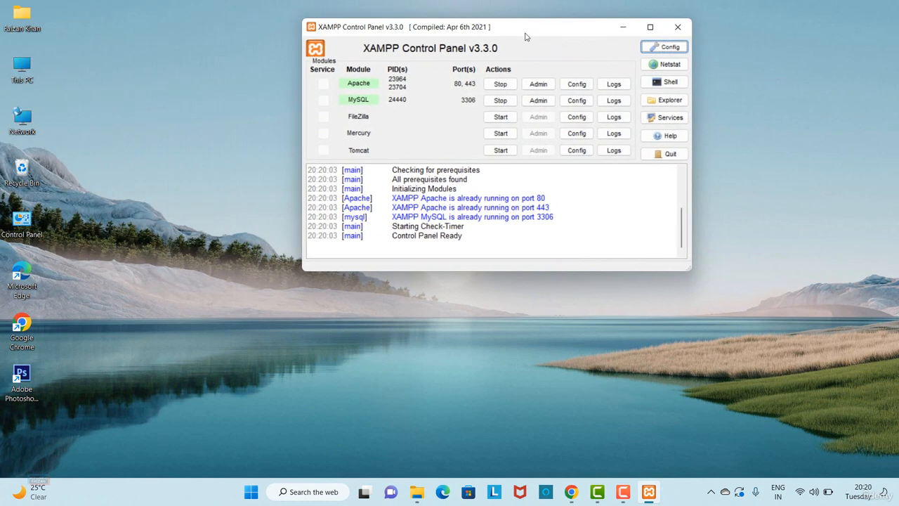
{"action": "left_click", "coordinate": [501, 84]}
{"action": "left_click", "coordinate": [499, 101]}
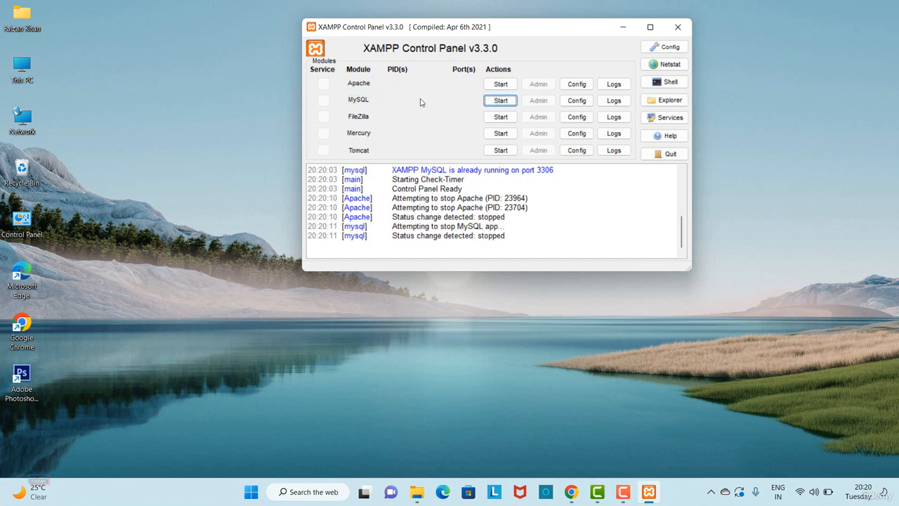
- Start the Apache and MySQL modules again and minimize the XAMPP Control Panel
{"action": "left_click", "coordinate": [496, 86]}
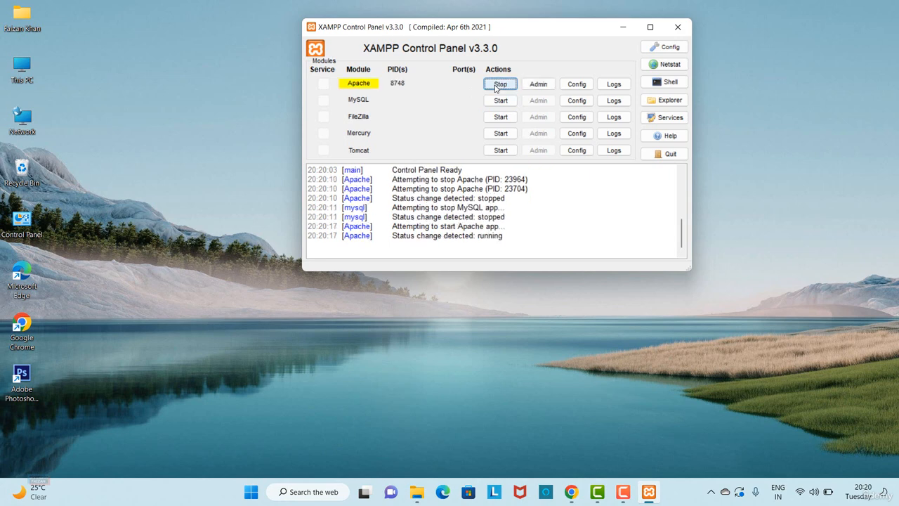
{"action": "left_click", "coordinate": [497, 100]}
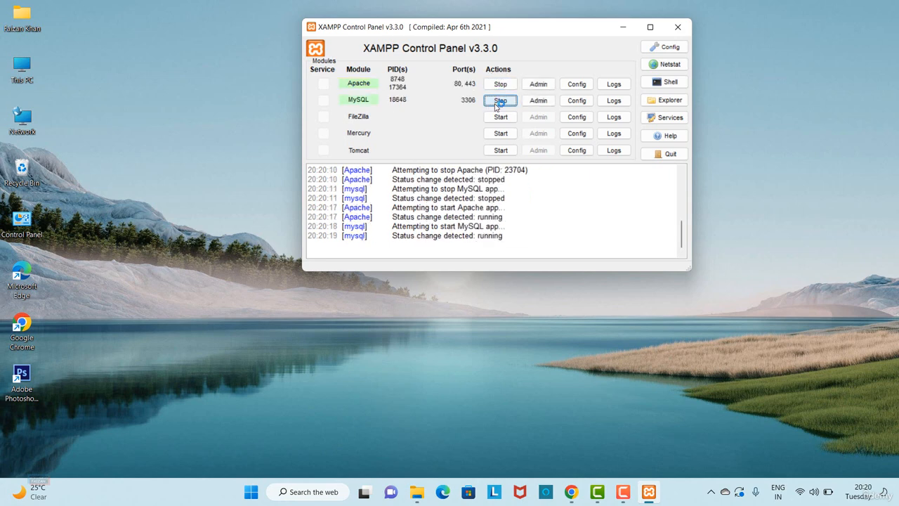
{"action": "left_click", "coordinate": [623, 29]}
- Switch to Chrome, open localhost/phpmyadmin in a new tab and show phpMyAdmin's list of databases
{"action": "left_click", "coordinate": [572, 493]}
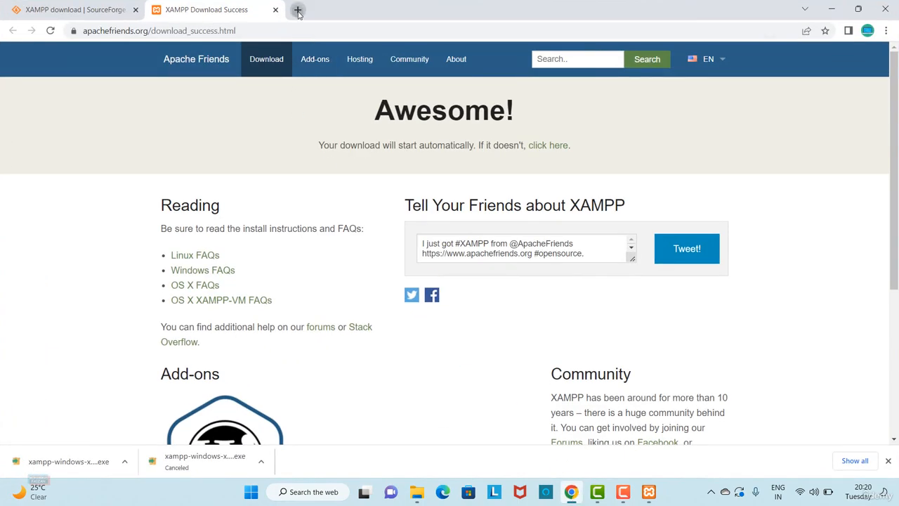
{"action": "left_click", "coordinate": [298, 10]}
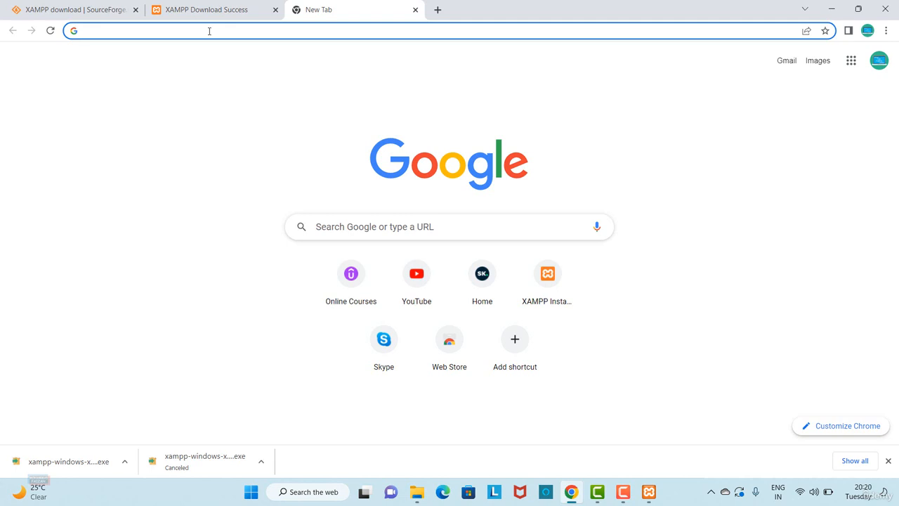
{"action": "type", "text": "loca"}
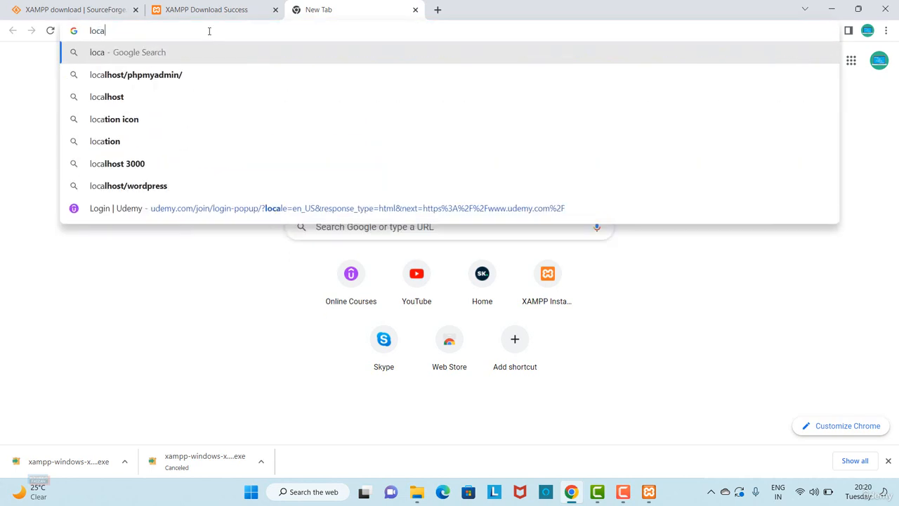
{"action": "type", "text": "lhost"}
{"action": "key", "text": "Delete"}
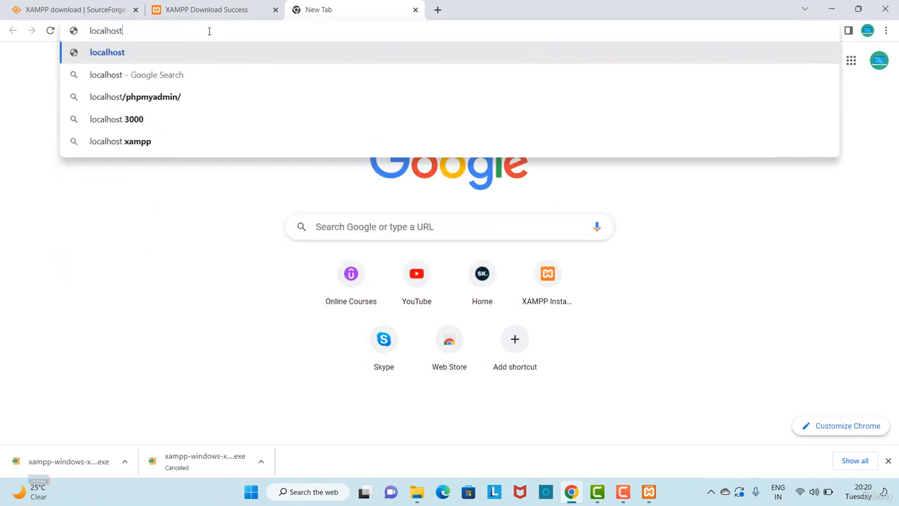
{"action": "type", "text": "/"}
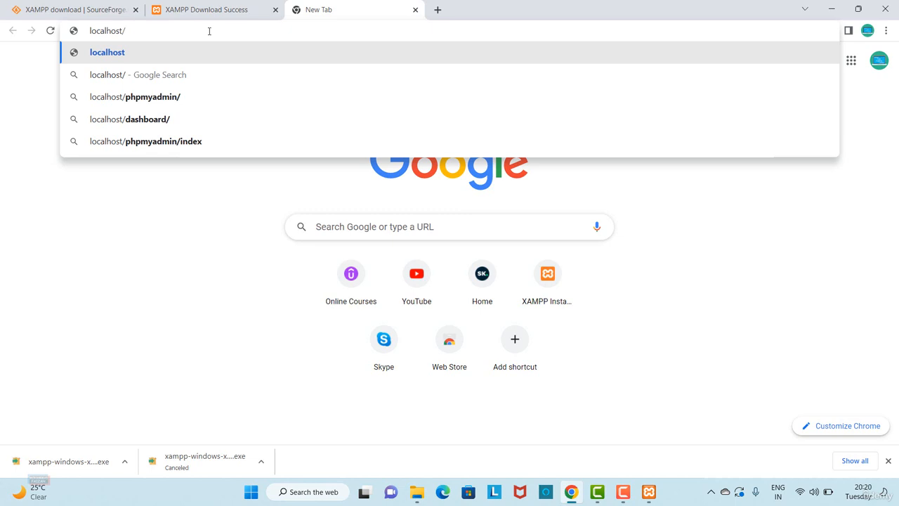
{"action": "type", "text": "phpmy"}
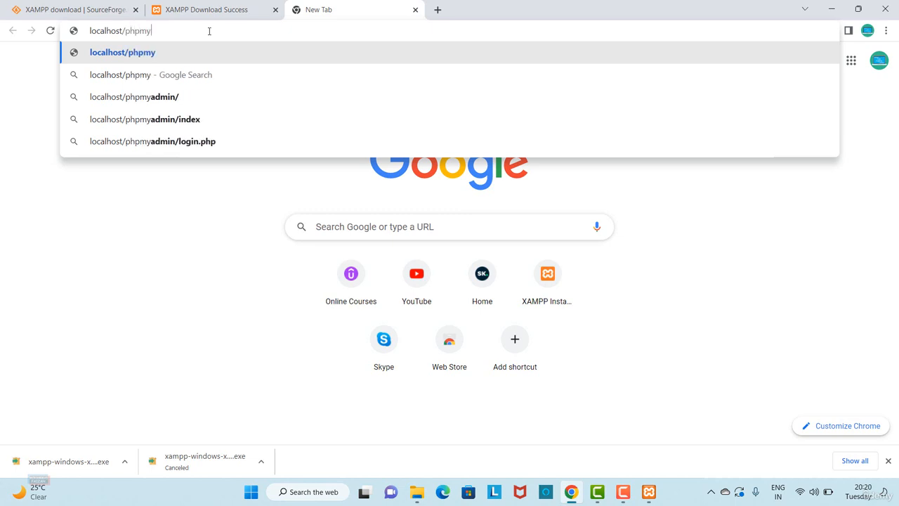
{"action": "type", "text": "admin"}
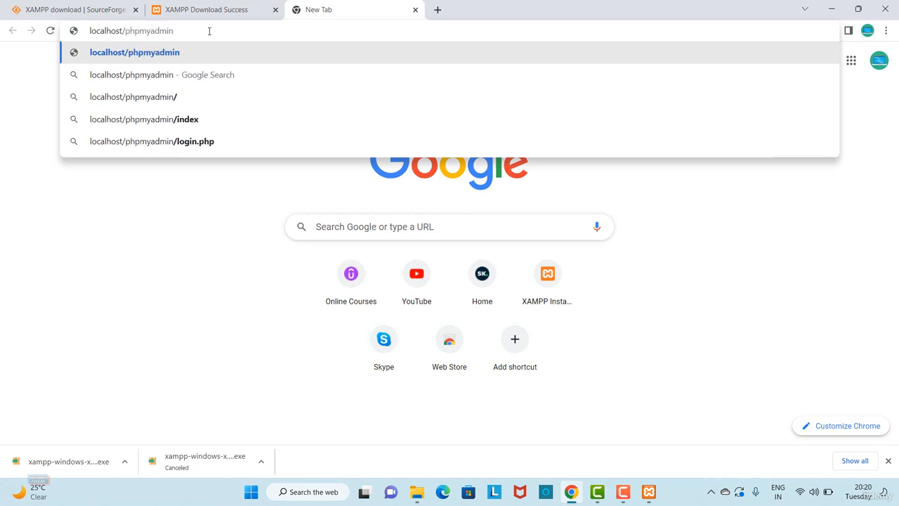
{"action": "key", "text": "Return"}
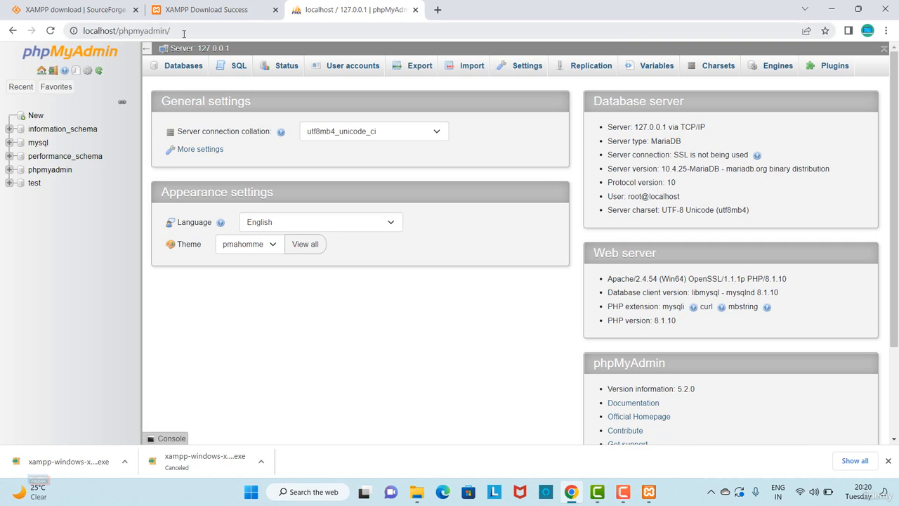
{"action": "left_click", "coordinate": [185, 70]}
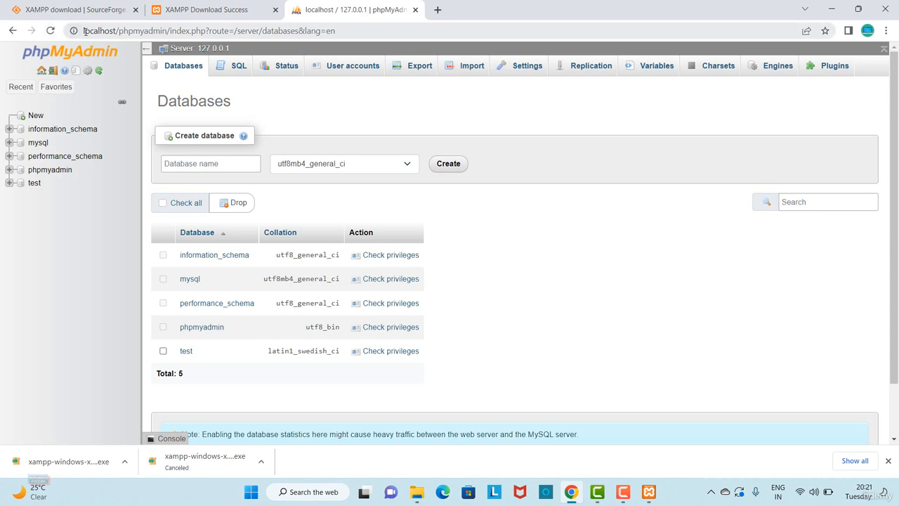
- Shorten the phpMyAdmin address to localhost and load the XAMPP dashboard page
{"action": "left_click_drag", "start_coordinate": [83, 30], "coordinate": [170, 31]}
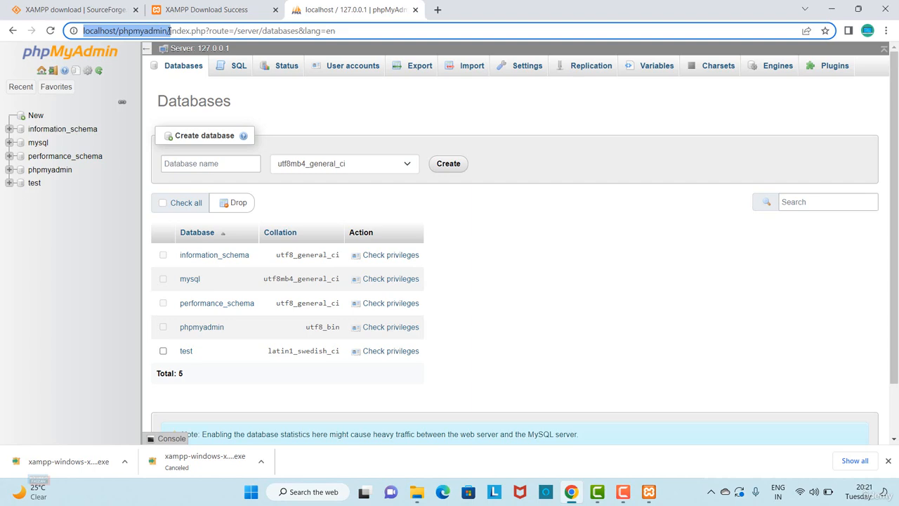
{"action": "left_click_drag", "start_coordinate": [116, 31], "coordinate": [316, 31]}
{"action": "left_click_drag", "start_coordinate": [376, 45], "coordinate": [416, 49]}
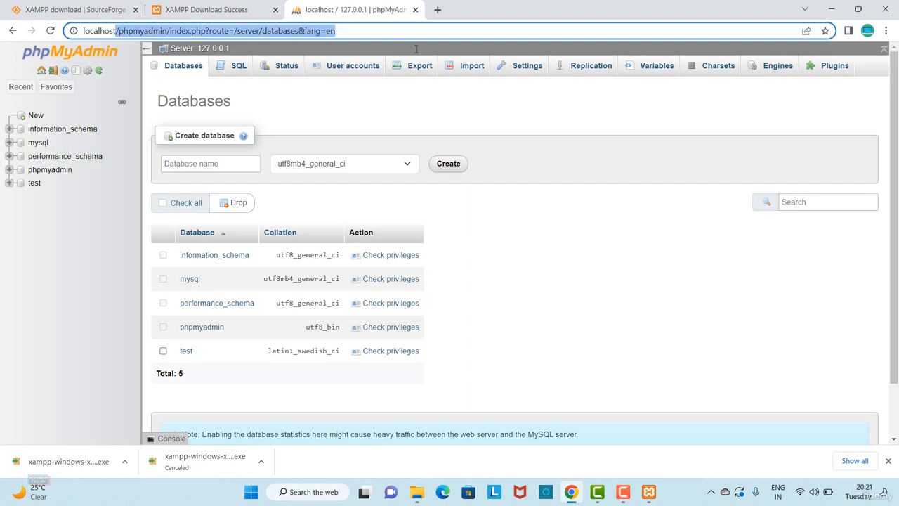
{"action": "key", "text": "BackSpace"}
{"action": "key", "text": "Return"}
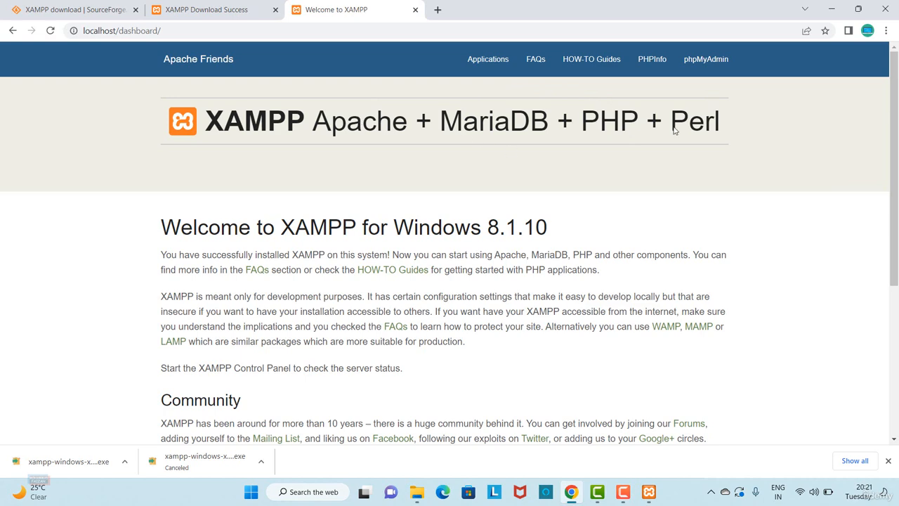
{"action": "mouse_move", "coordinate": [896, 140]}
{"action": "left_mouse_down"}
{"action": "mouse_move", "coordinate": [897, 295]}
{"action": "mouse_move", "coordinate": [896, 141]}
{"action": "left_mouse_up"}
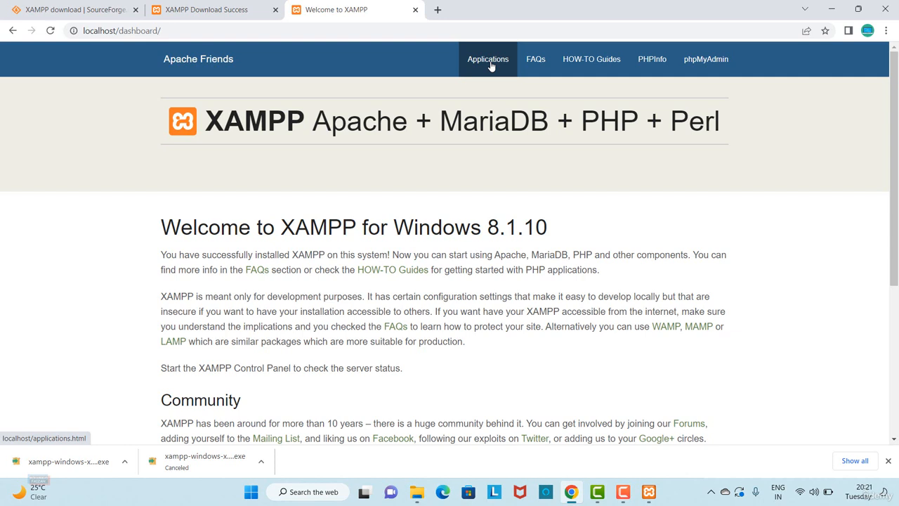
{"action": "left_click_drag", "start_coordinate": [118, 31], "coordinate": [275, 39]}
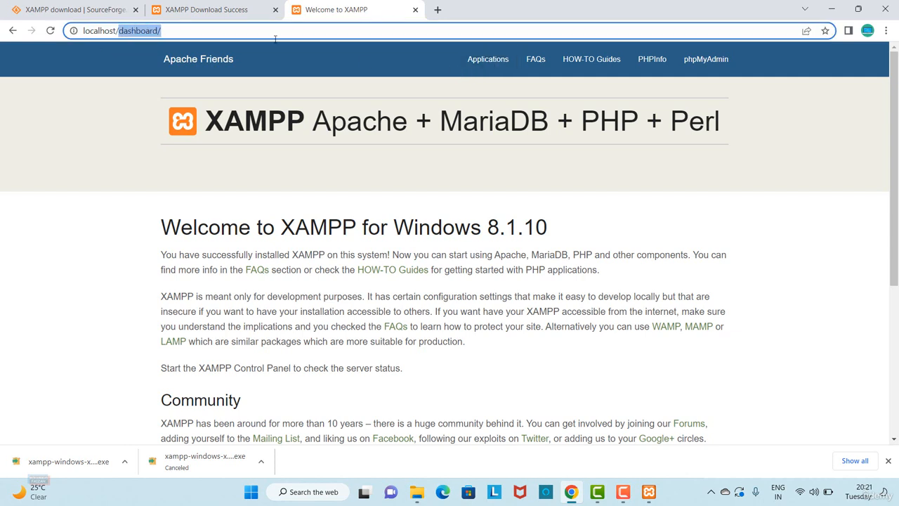
{"action": "key", "text": "BackSpace"}
{"action": "key", "text": "Escape"}
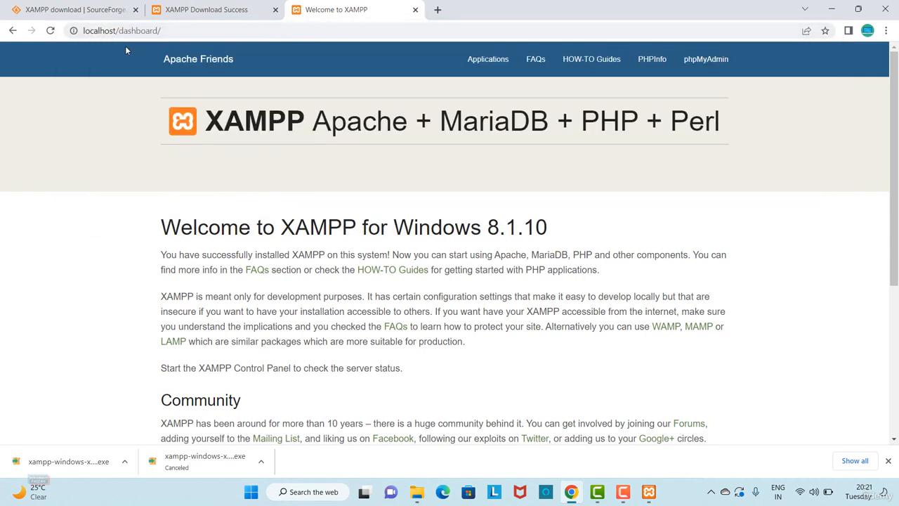
- Minimize the browser and open the htdocs folder inside the xampp folder on drive C: in File Explorer
{"action": "left_click", "coordinate": [831, 9]}
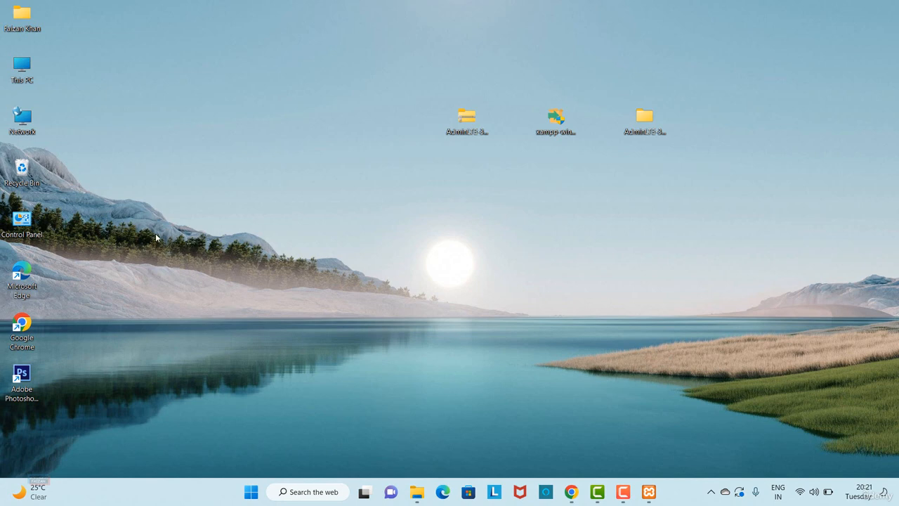
{"action": "double_click", "coordinate": [21, 70]}
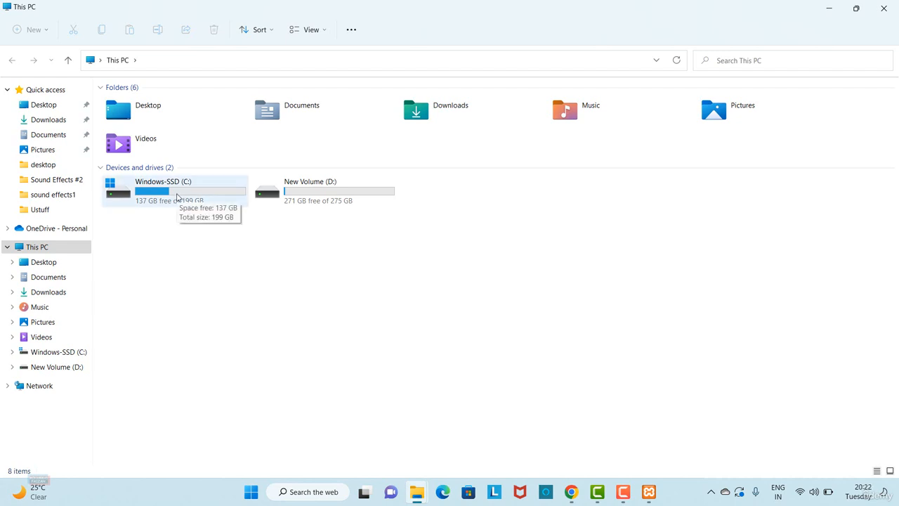
{"action": "double_click", "coordinate": [177, 197]}
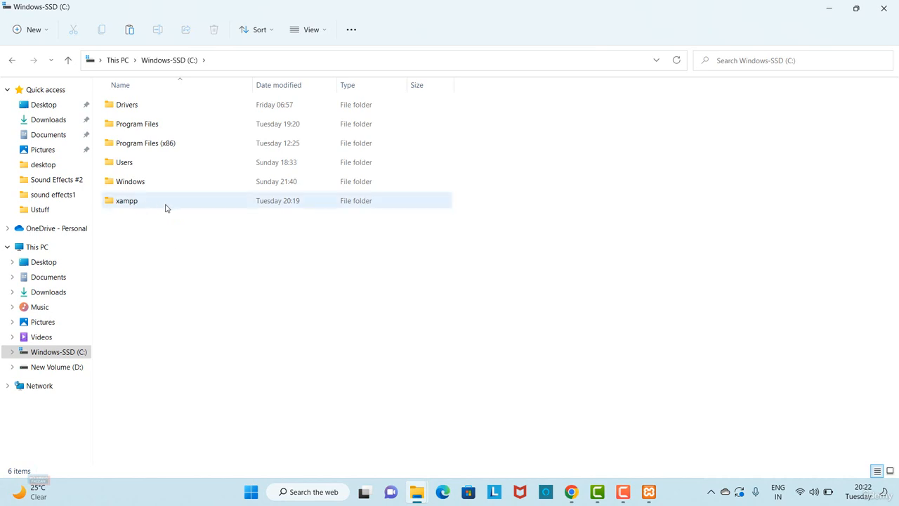
{"action": "double_click", "coordinate": [166, 207]}
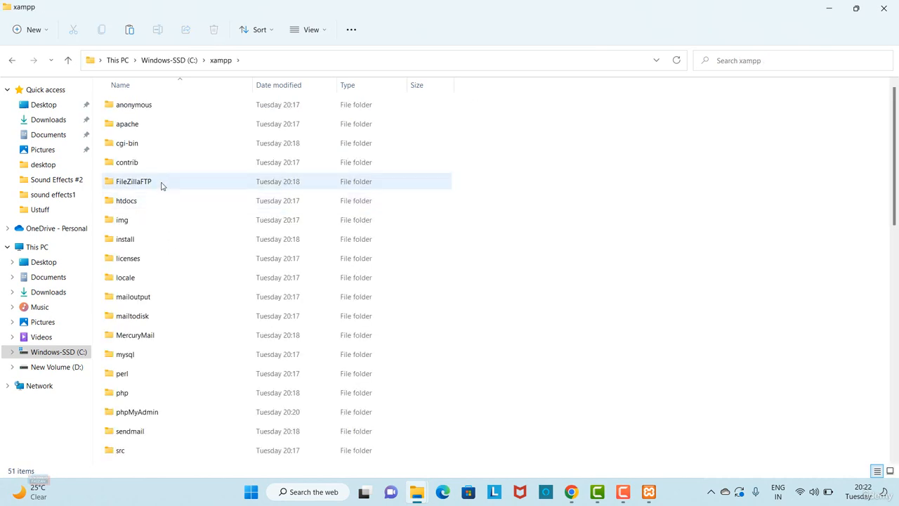
{"action": "double_click", "coordinate": [160, 203]}
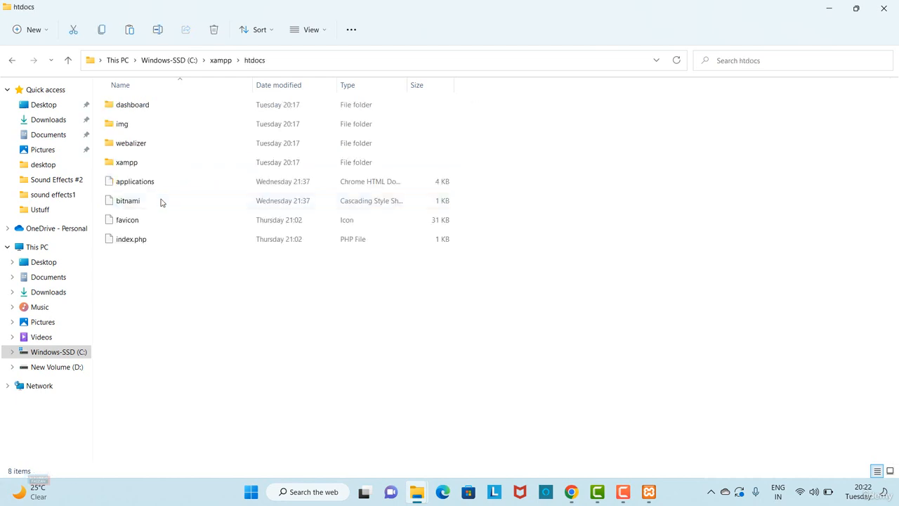